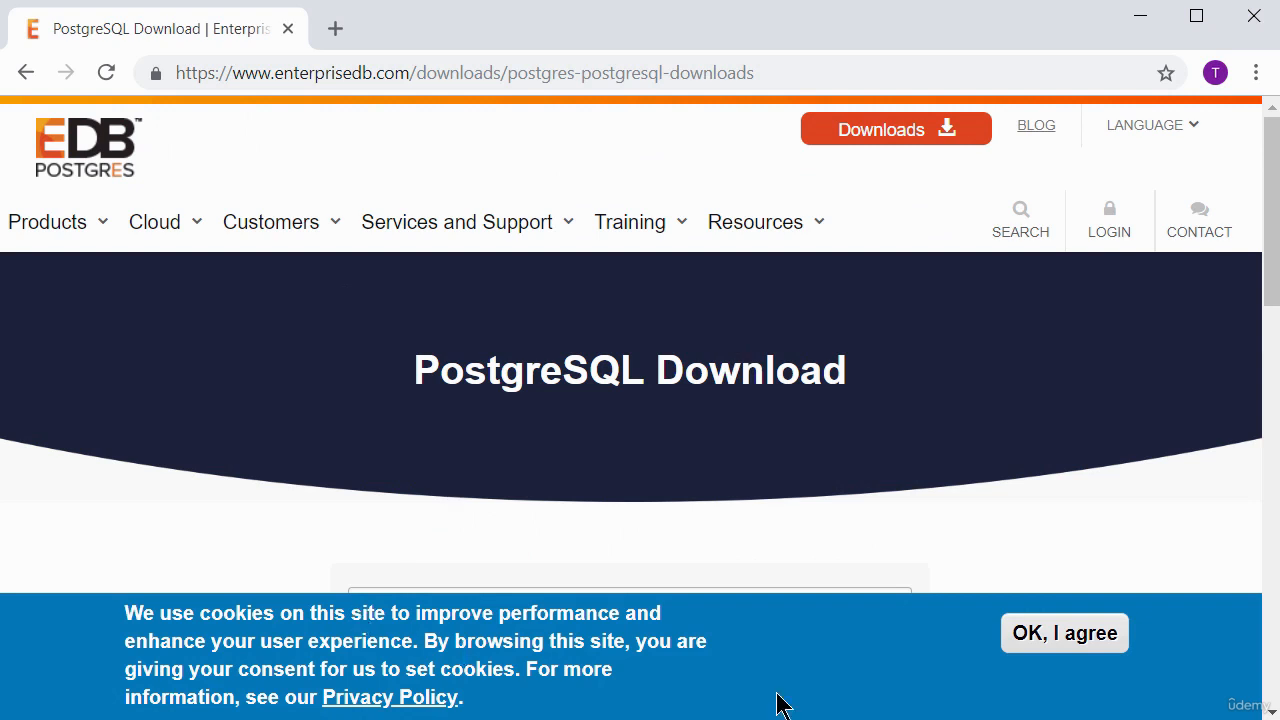
# Accept the site's cookie notice and download the PostgreSQL 10.5 installer for Windows x86-64.
pyautogui.click(1050, 645)
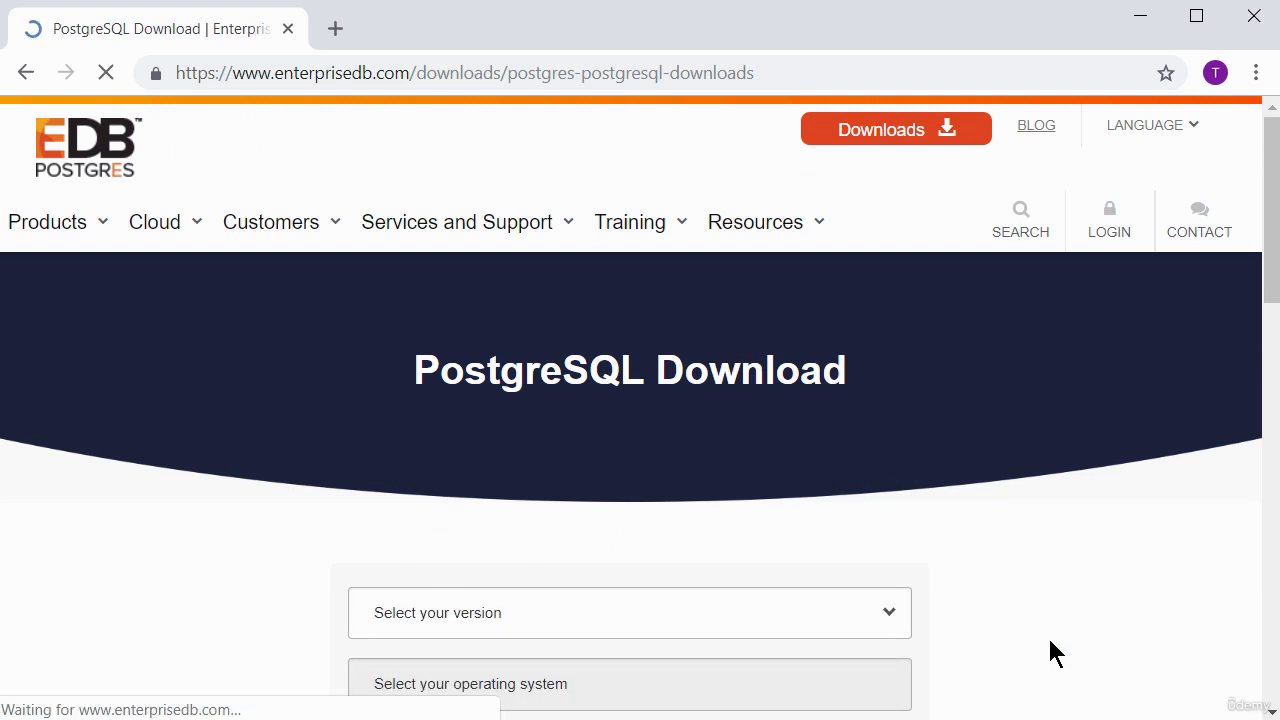
pyautogui.scroll(-2, 866, 486)
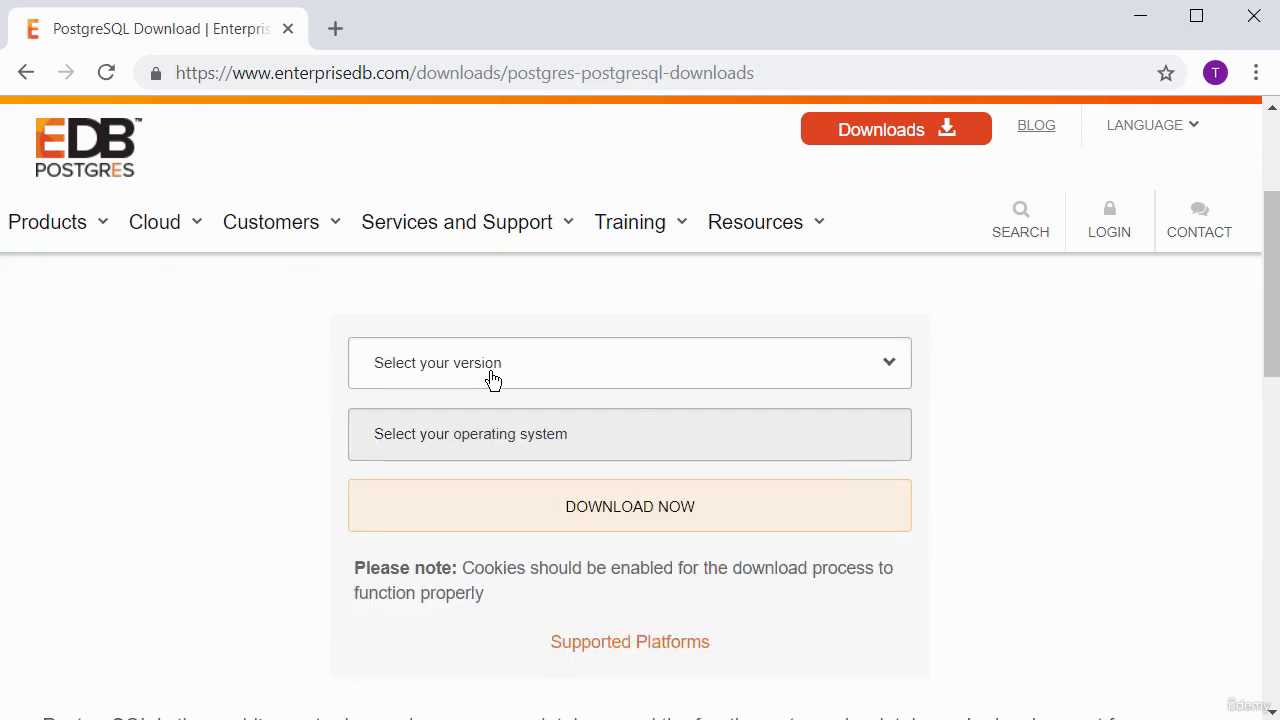
pyautogui.click(889, 366)
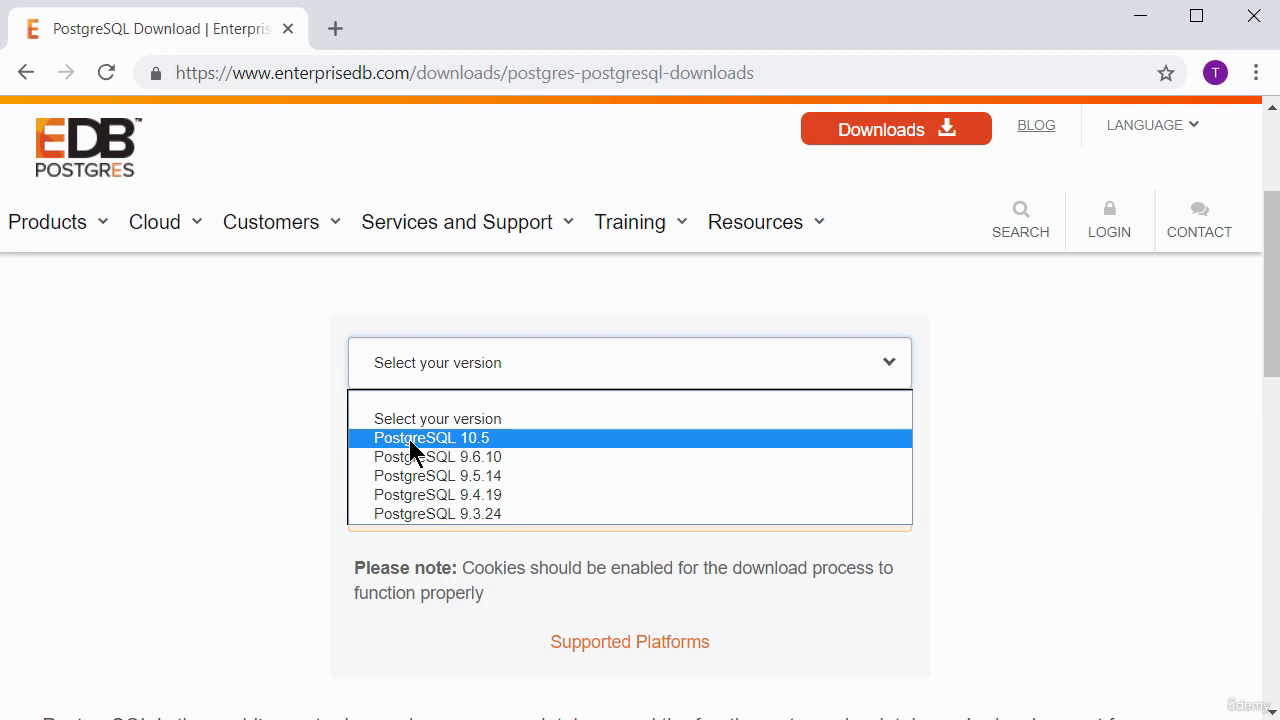
pyautogui.click(497, 441)
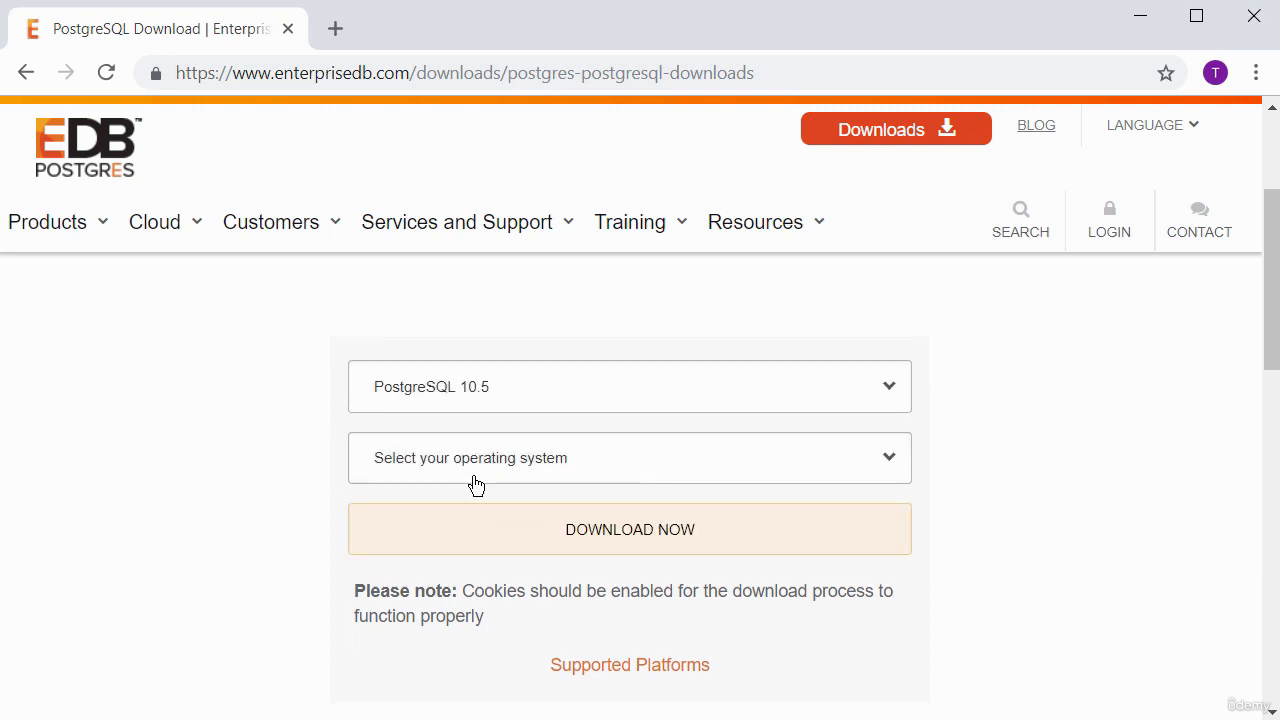
pyautogui.click(886, 462)
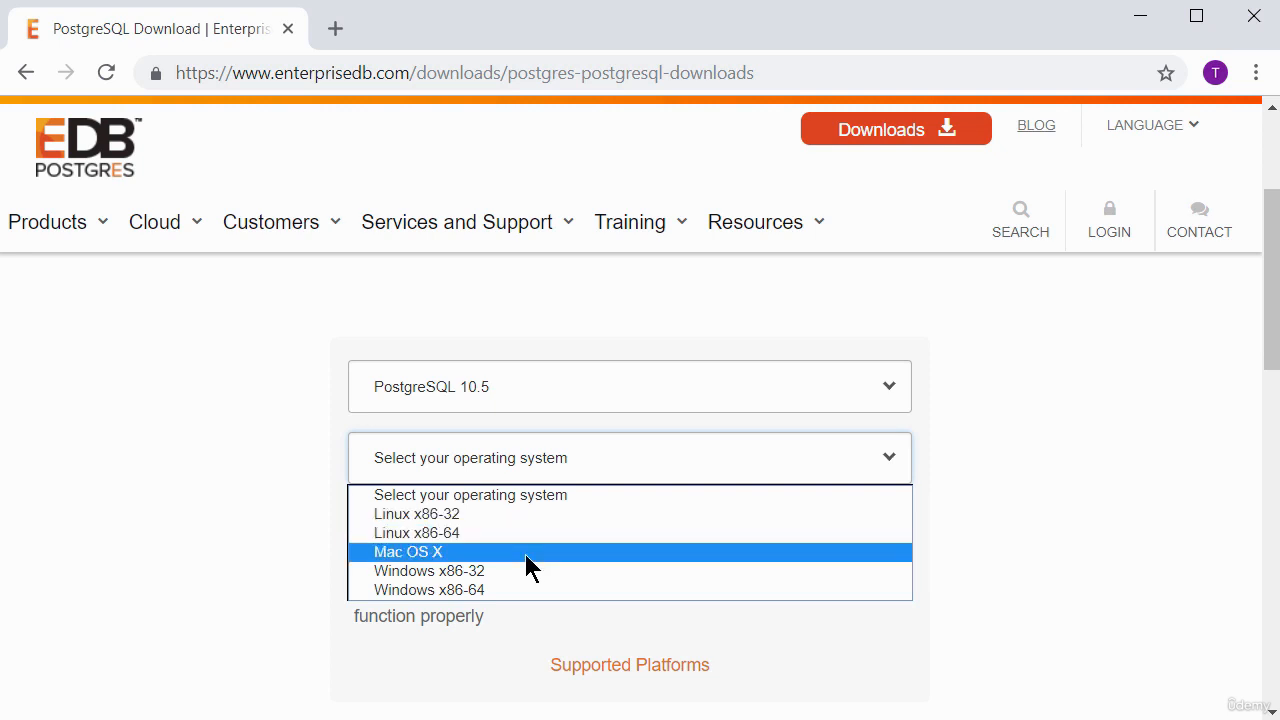
pyautogui.click(449, 590)
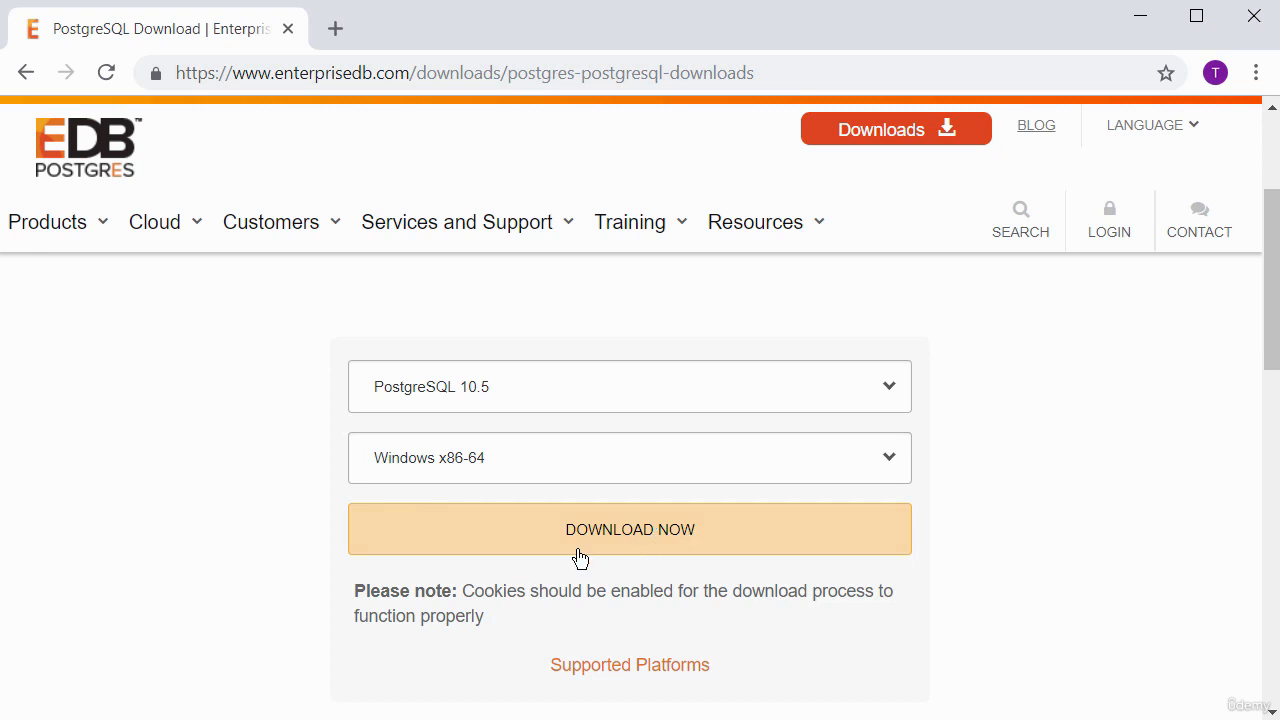
pyautogui.click(631, 537)
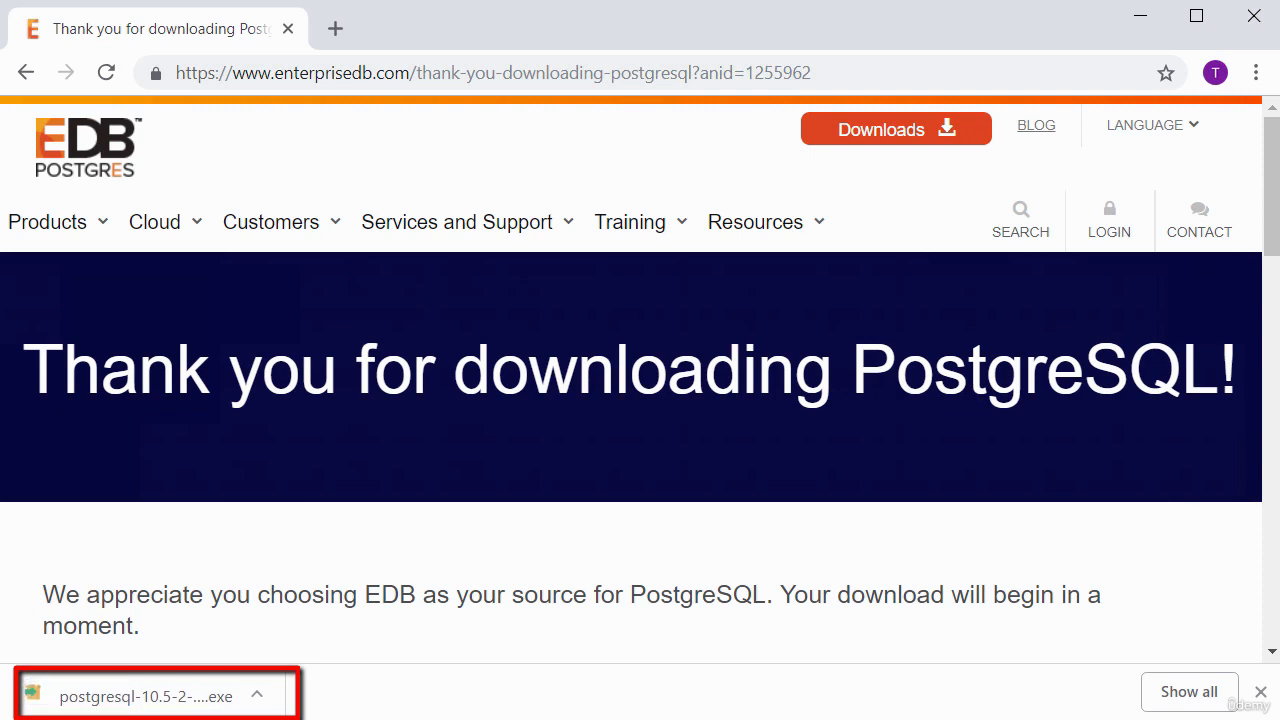
# Run the downloaded PostgreSQL installer, keeping the installation directory C:\Program Files\PostgreSQL\10 and all four components selected.
pyautogui.click(118, 697)
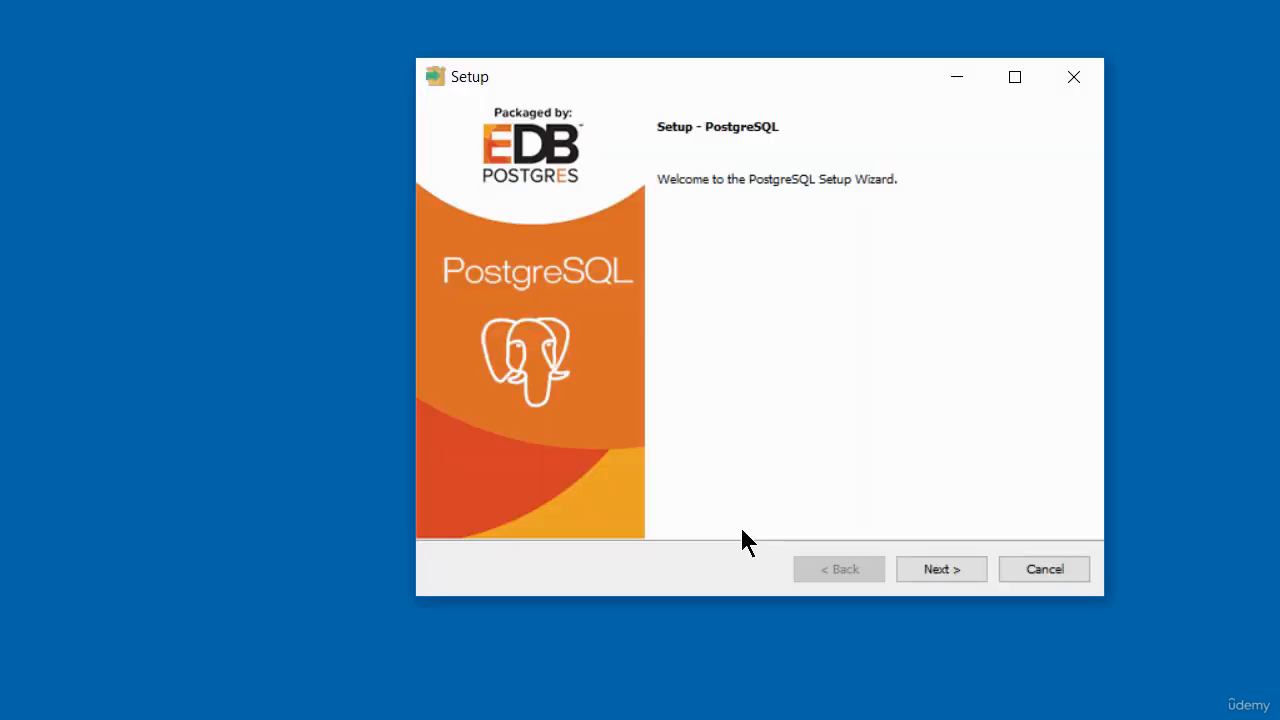
pyautogui.click(935, 575)
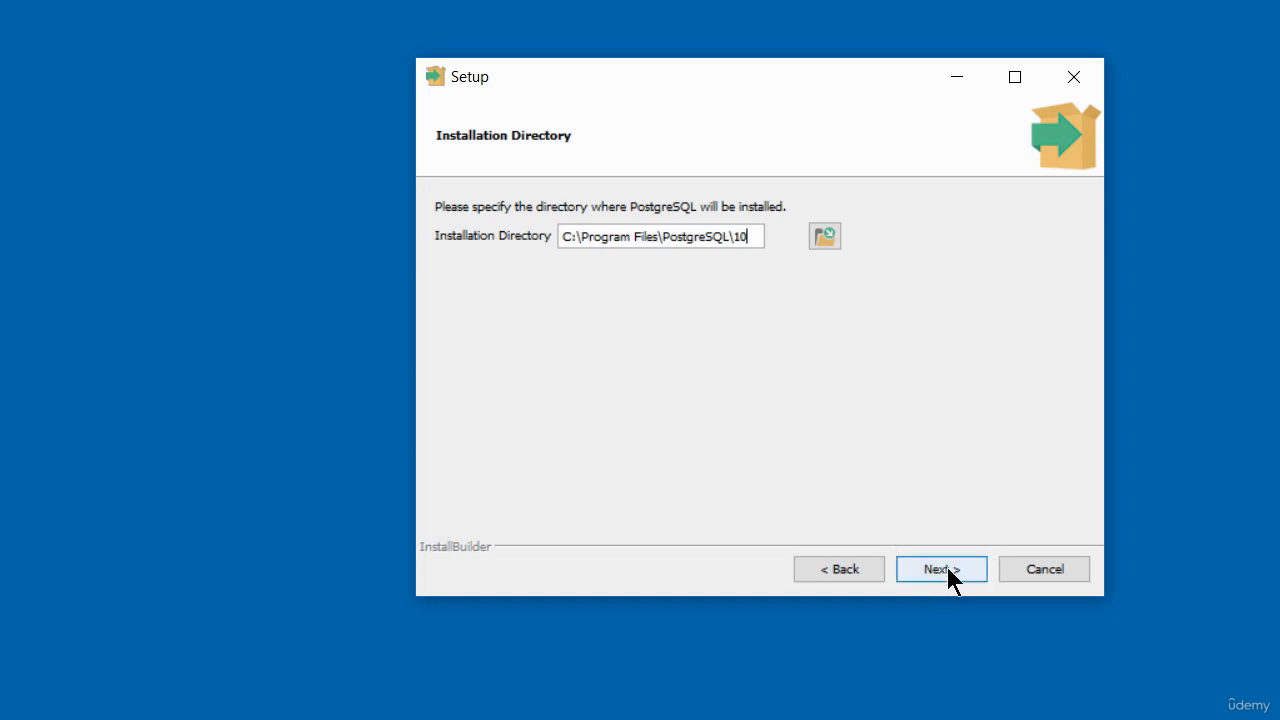
pyautogui.click(947, 567)
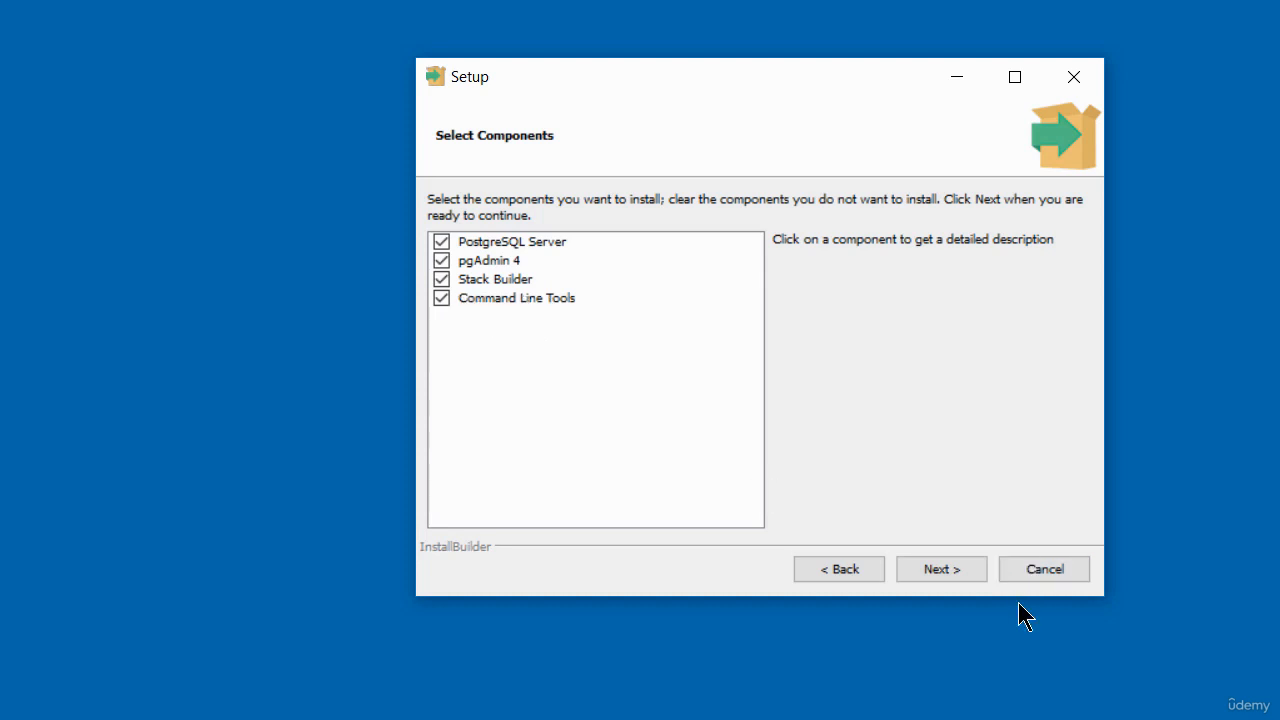
pyautogui.click(940, 571)
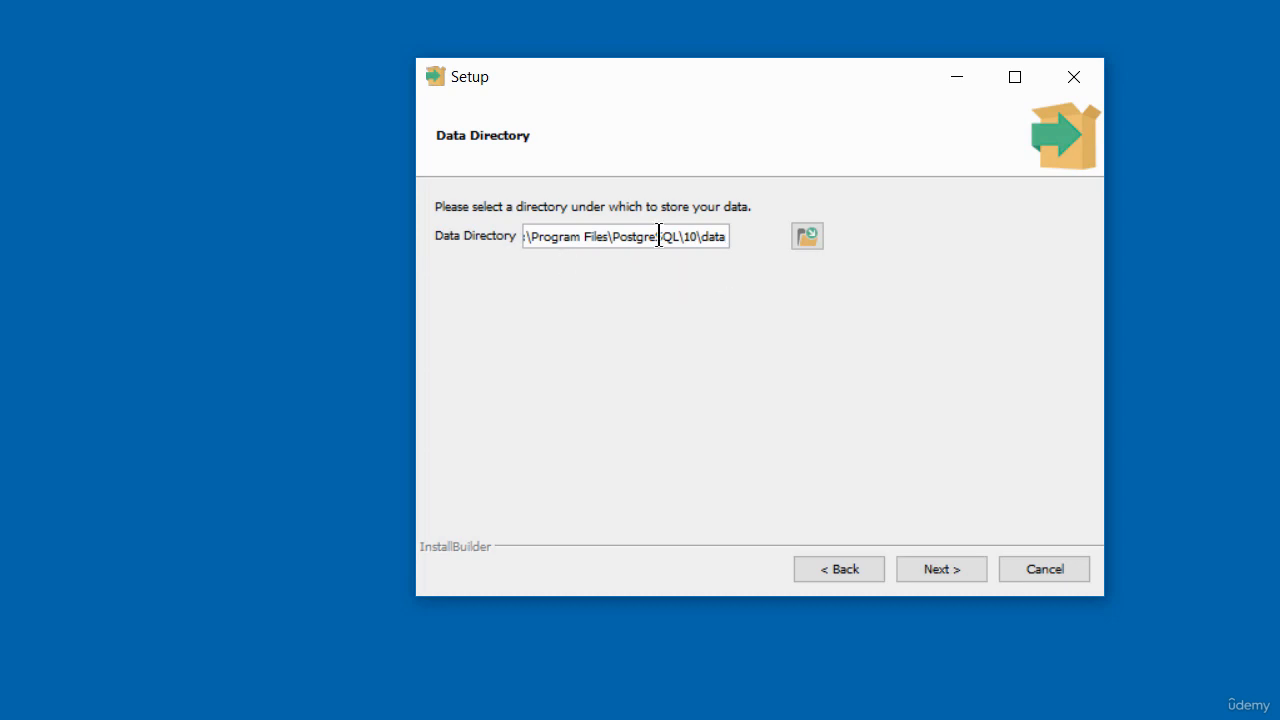
# Accept the default data directory, enter and retype the database superuser password, and keep port 5432 in the setup wizard.
pyautogui.click(952, 576)
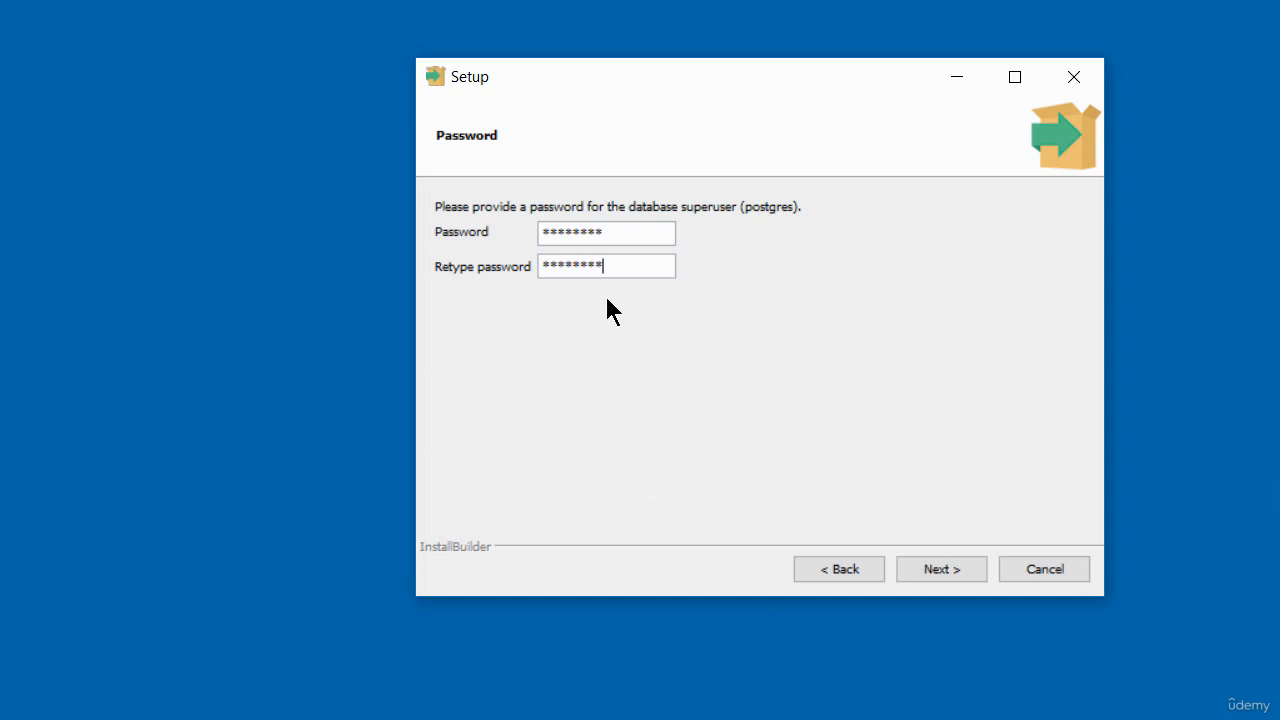
pyautogui.click(942, 569)
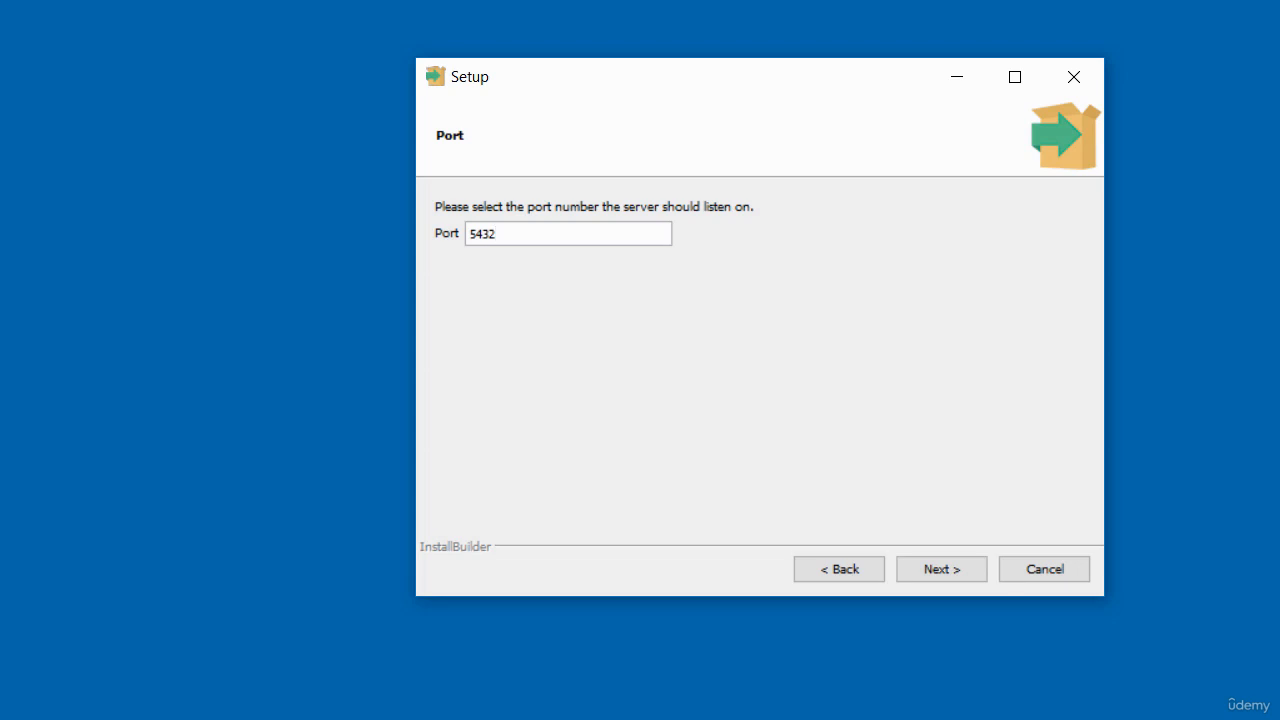
pyautogui.click(940, 578)
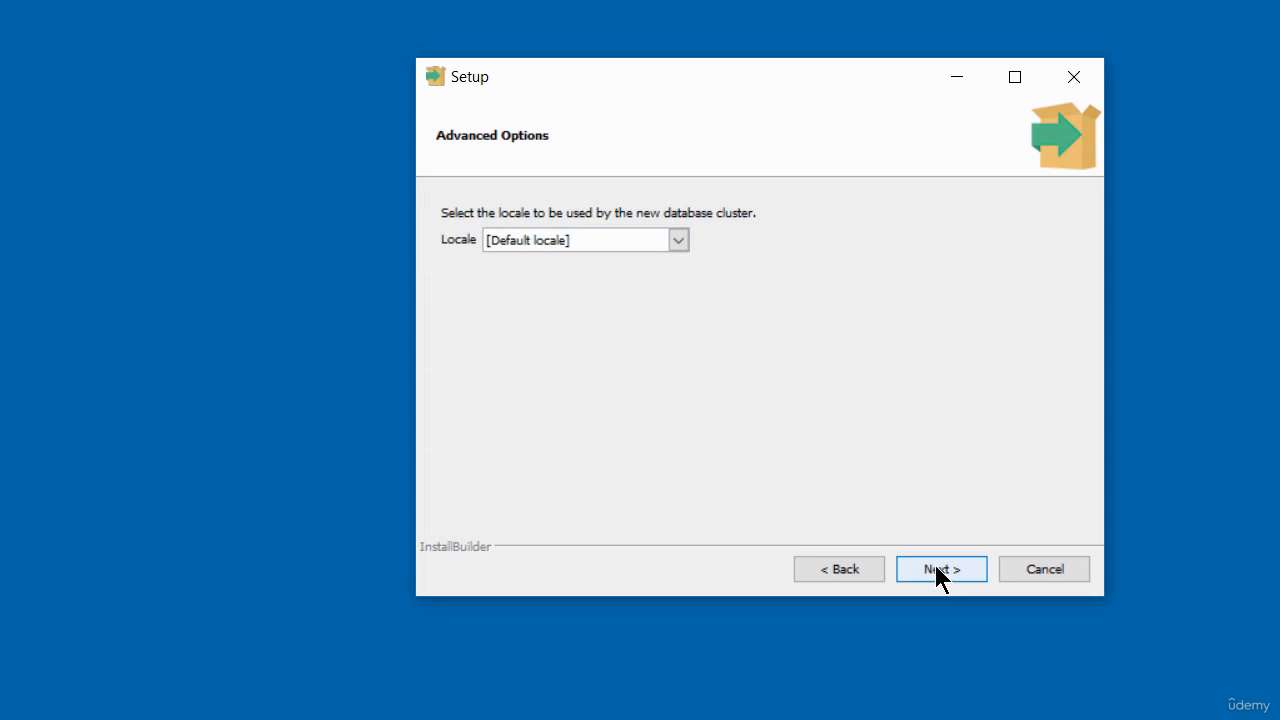
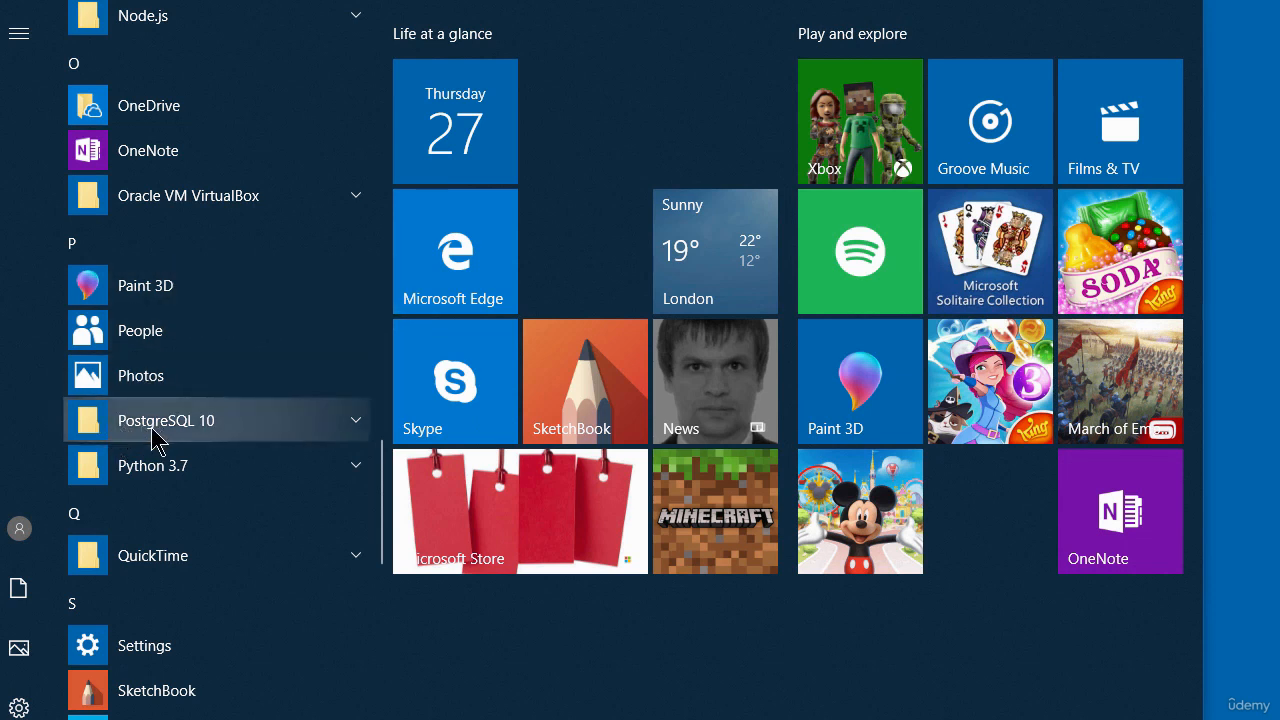
# Launch pgAdmin 4 from the PostgreSQL 10 program group and expand its Servers list.
pyautogui.click(356, 426)
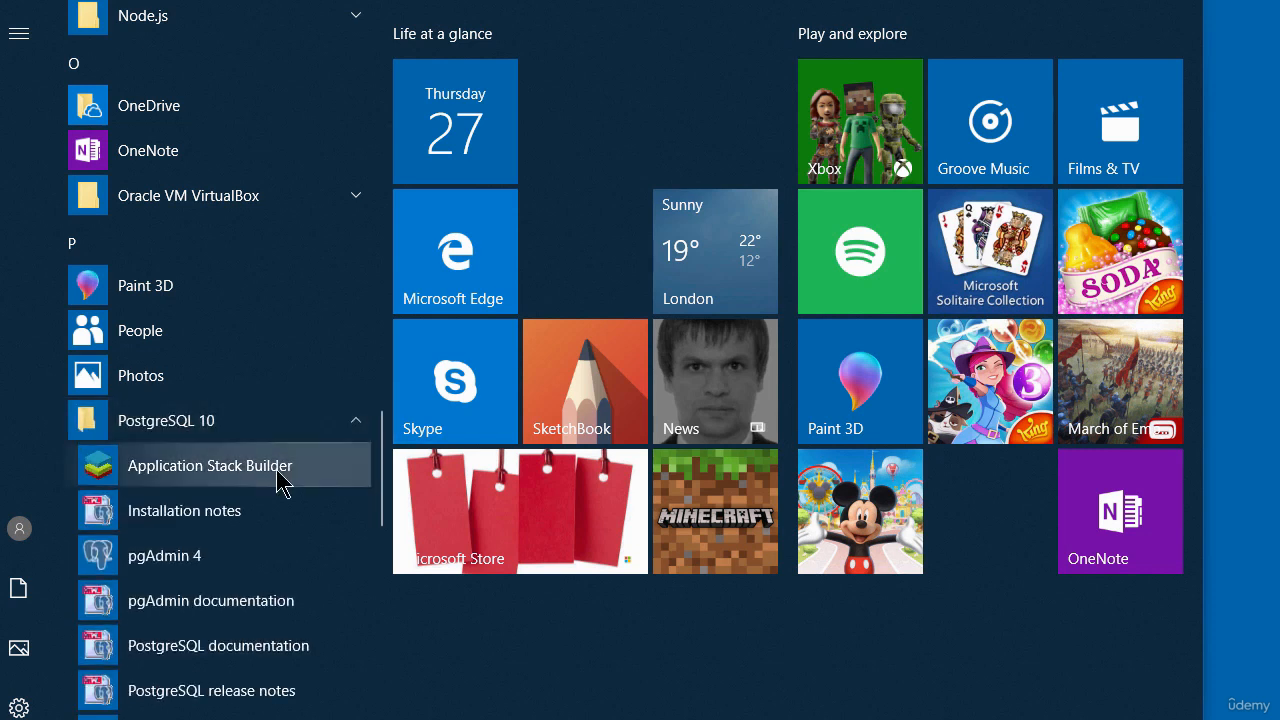
pyautogui.click(150, 562)
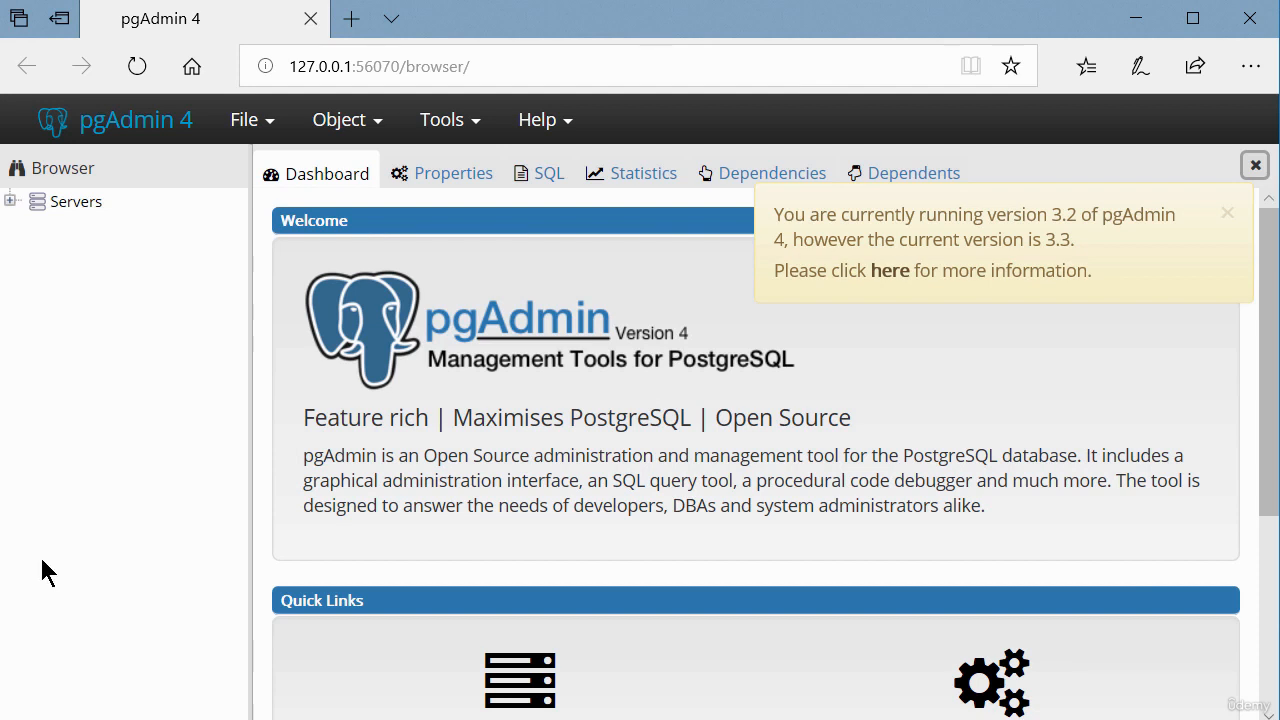
pyautogui.click(10, 202)
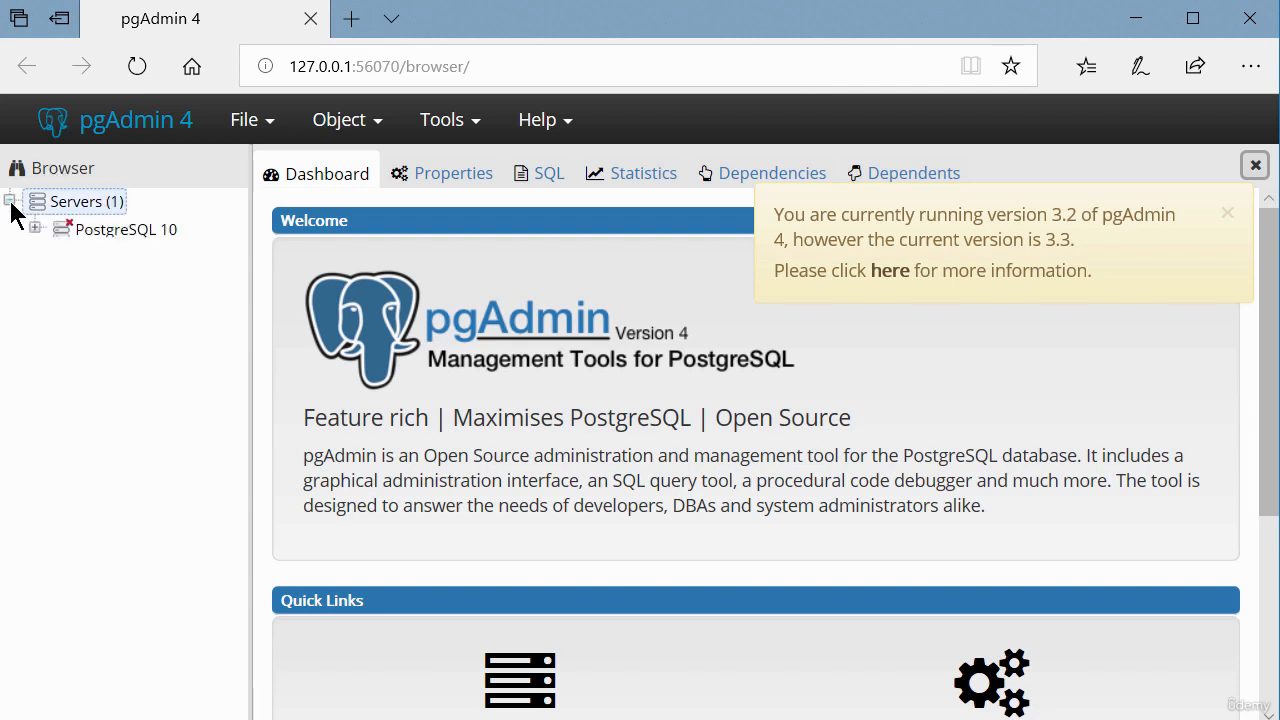
# Connect to the PostgreSQL 10 server with the postgres user's password, dismissing the pgAdmin version notice.
pyautogui.click(88, 226)
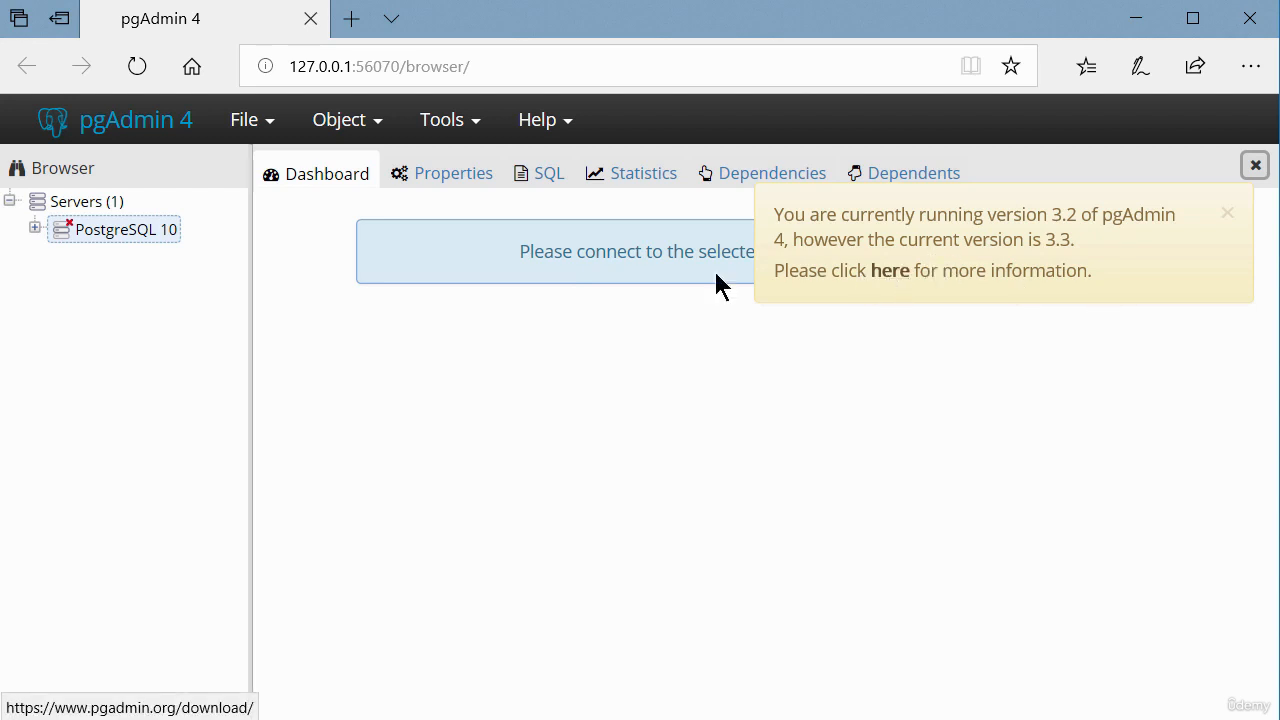
pyautogui.click(33, 228)
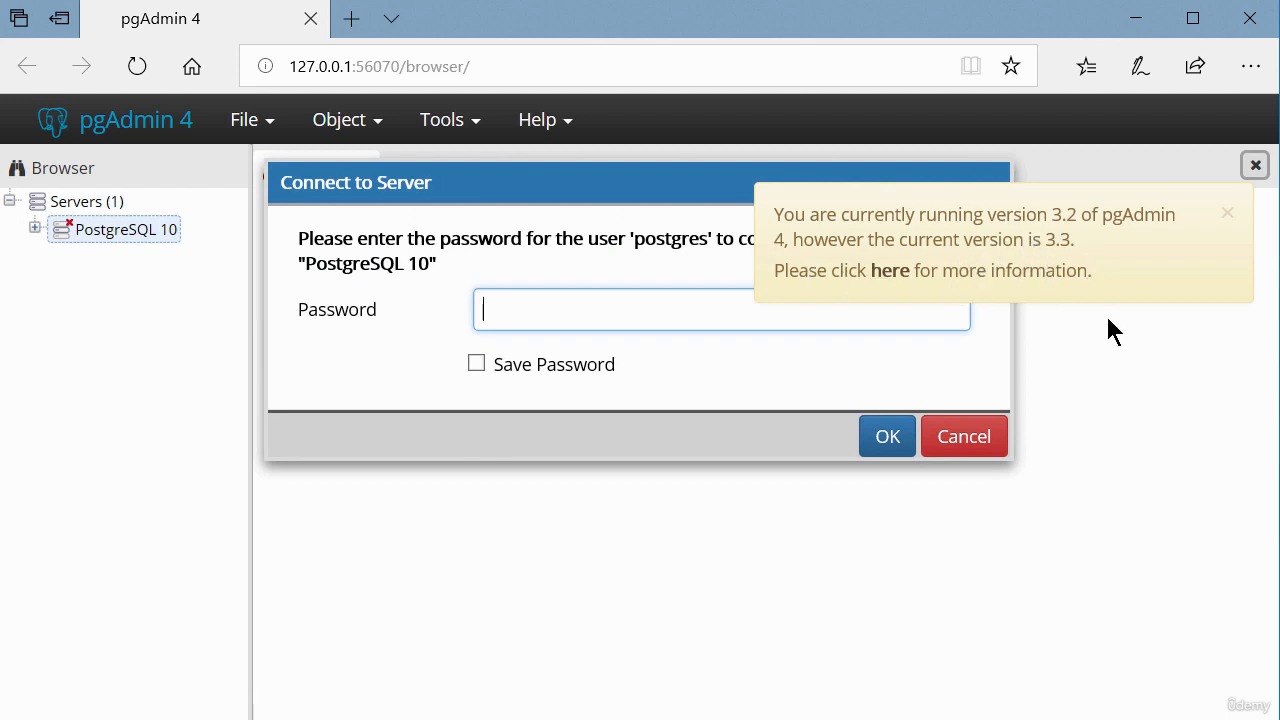
pyautogui.click(1256, 172)
pyautogui.click(607, 296)
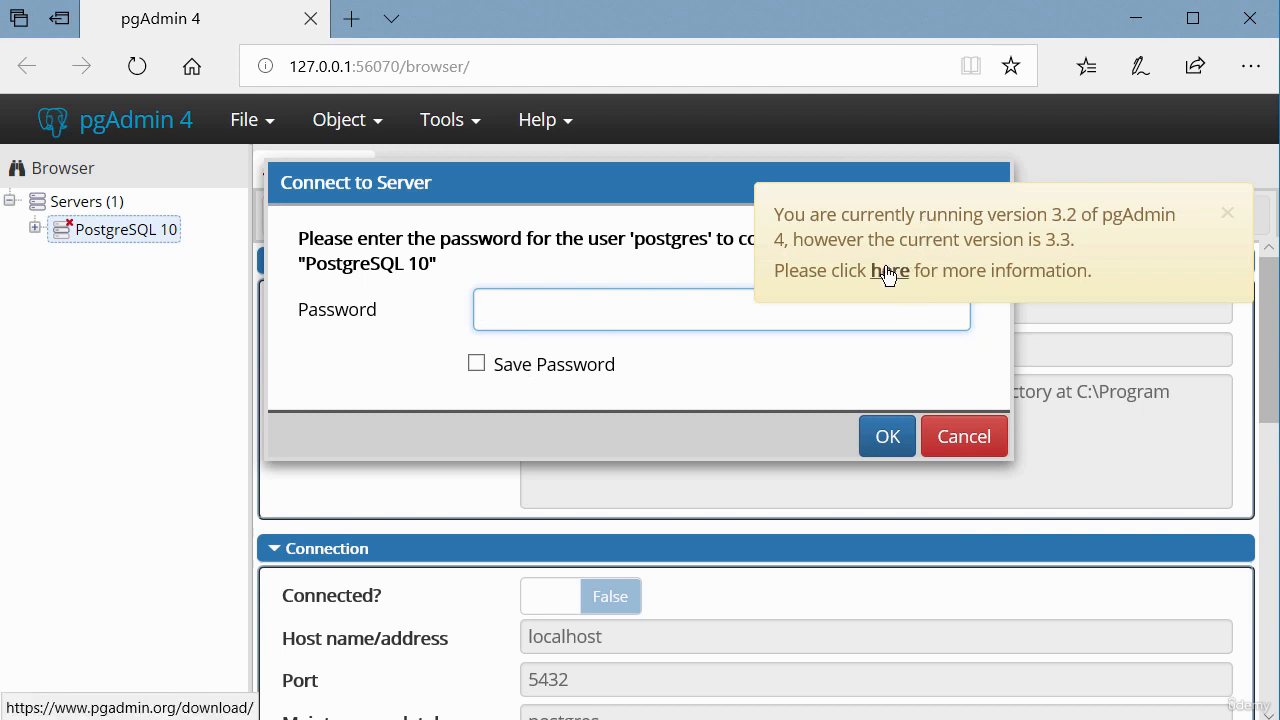
pyautogui.click(1228, 216)
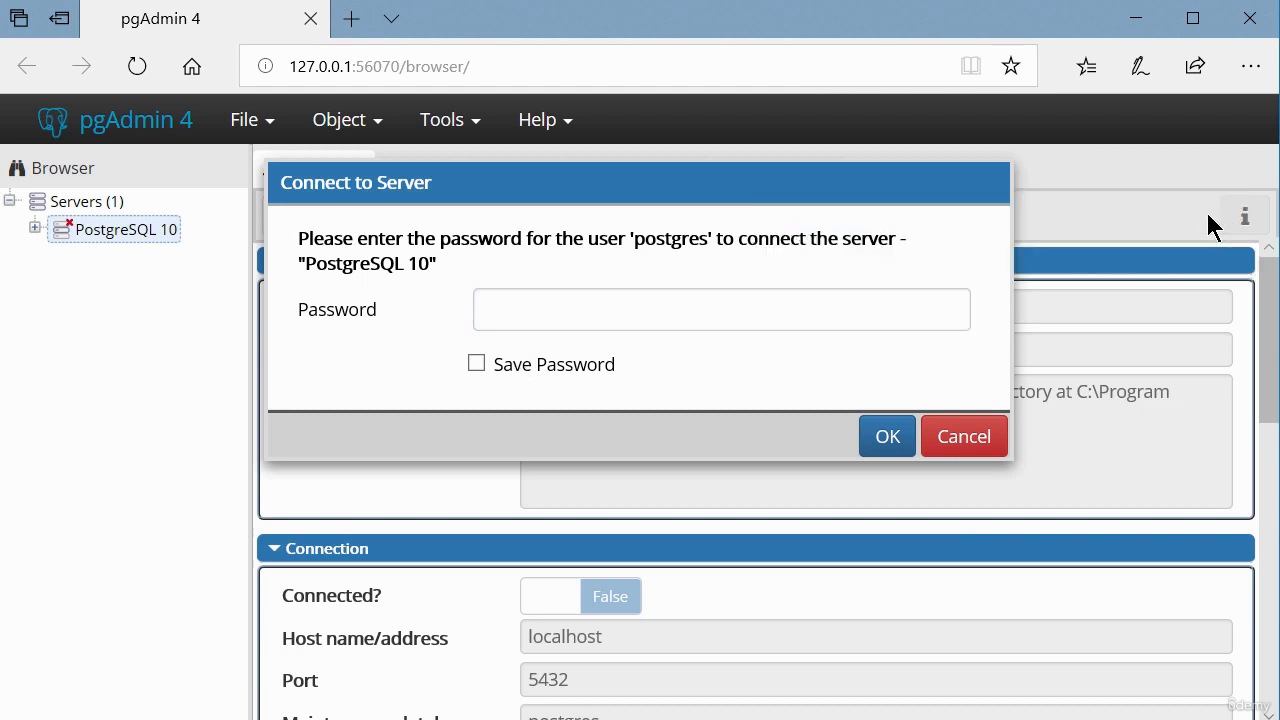
pyautogui.click(657, 311)
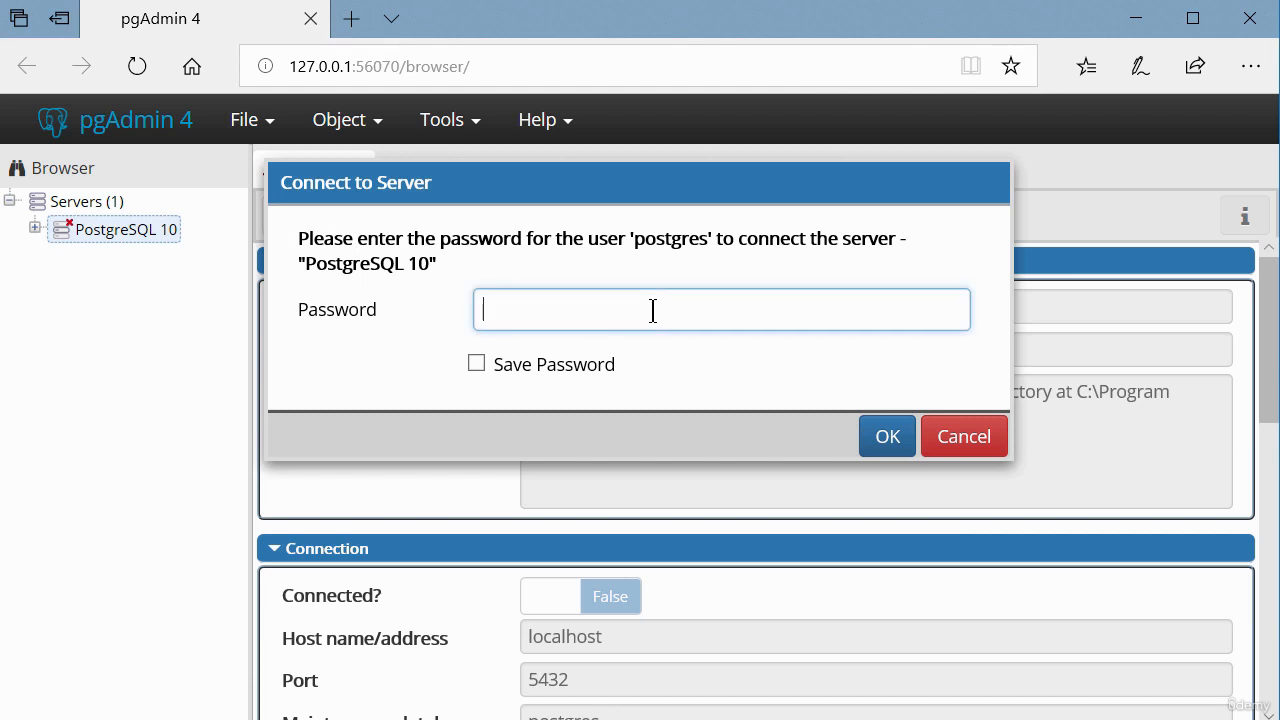
pyautogui.write('postgres')
pyautogui.click(882, 440)
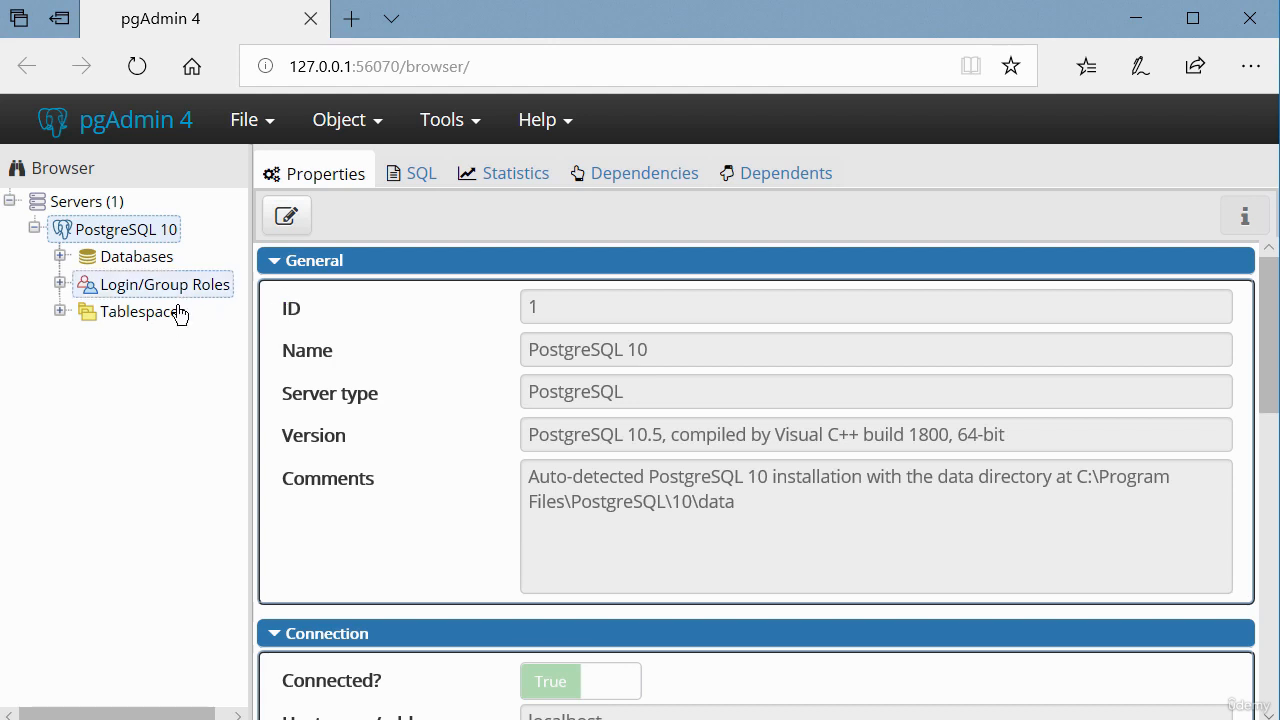
# Expand the server's Databases and Tablespaces groups and the postgres database to examine their contents.
pyautogui.click(60, 256)
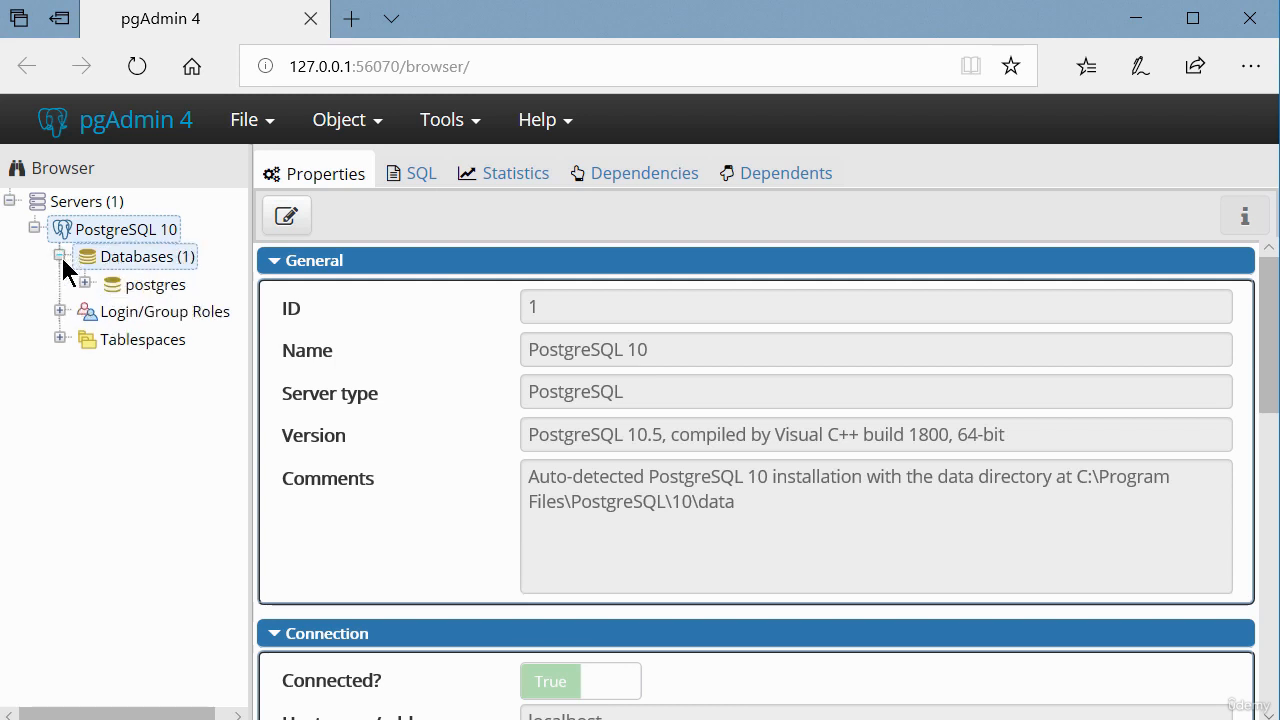
pyautogui.click(60, 338)
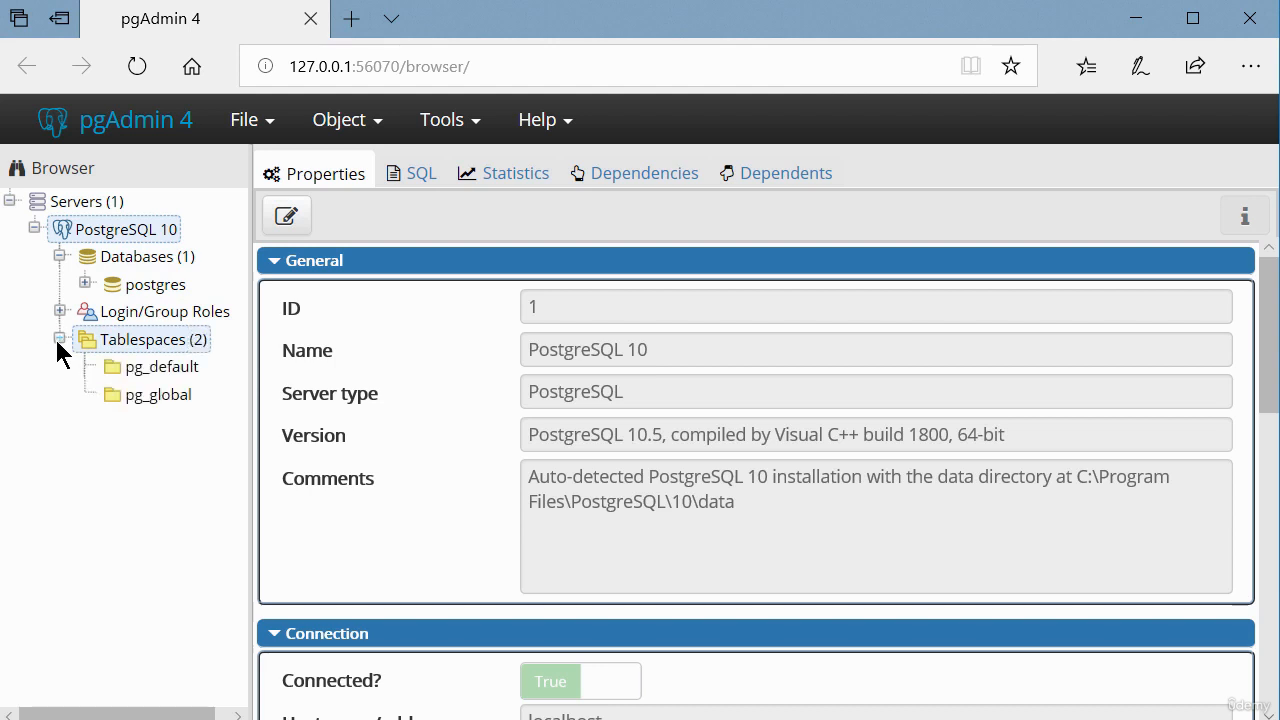
pyautogui.click(84, 283)
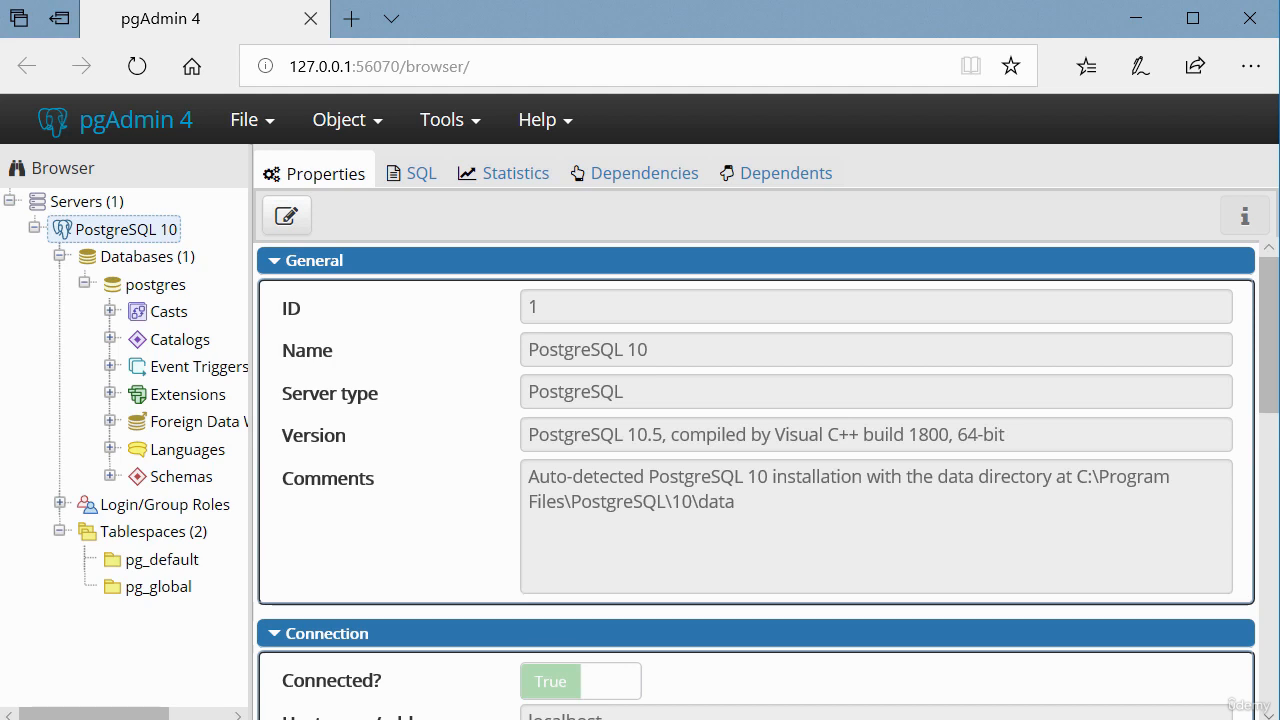
# Review the properties of the postgres database, the Databases group and the Login/Group Roles.
pyautogui.click(156, 286)
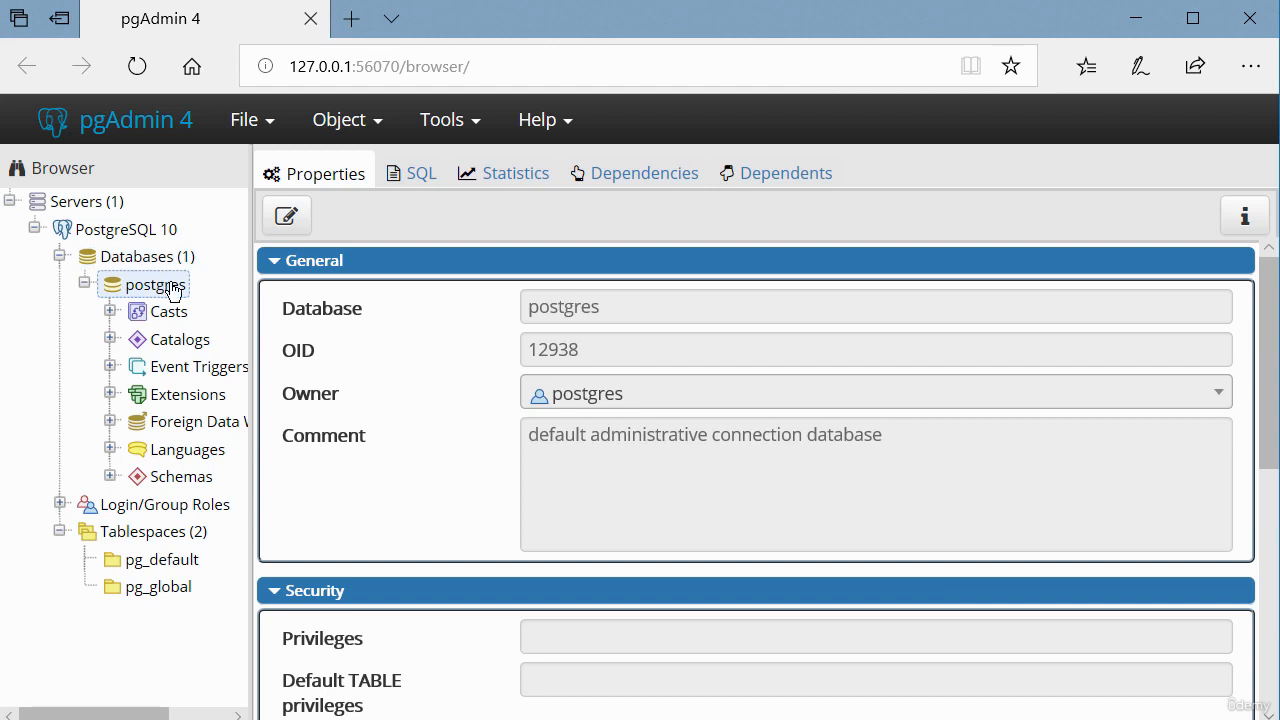
pyautogui.click(138, 258)
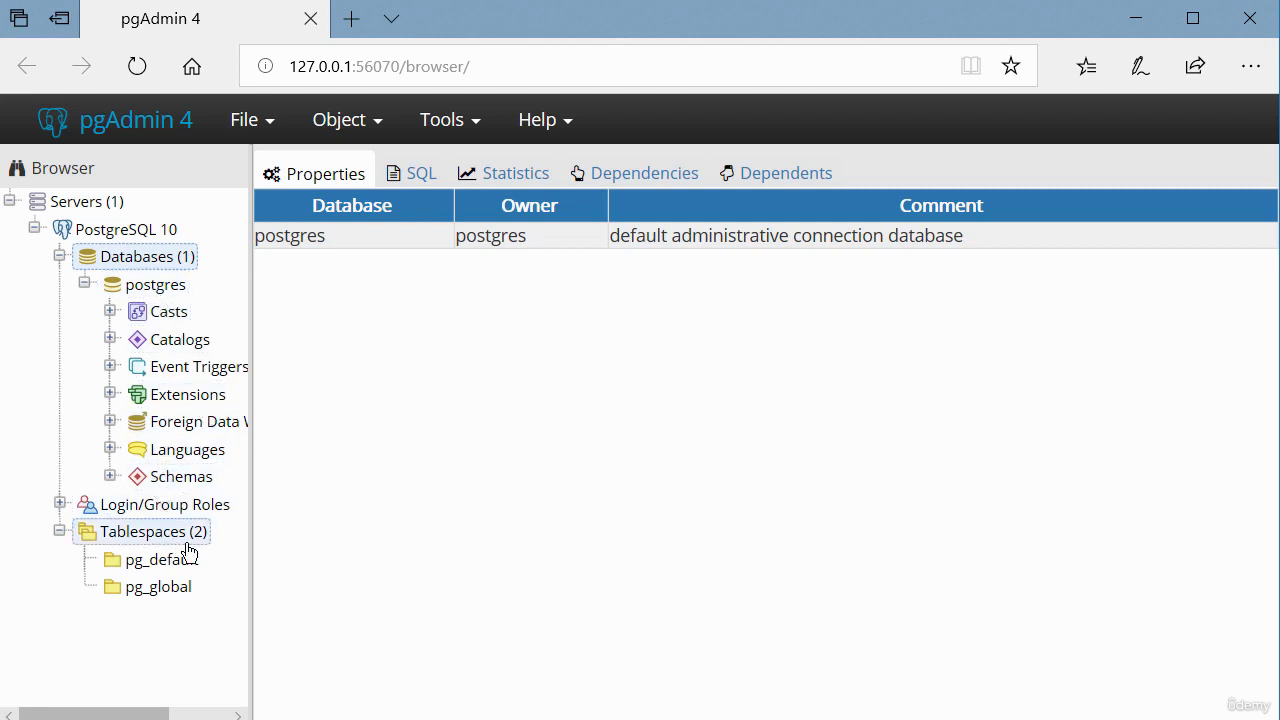
pyautogui.click(188, 507)
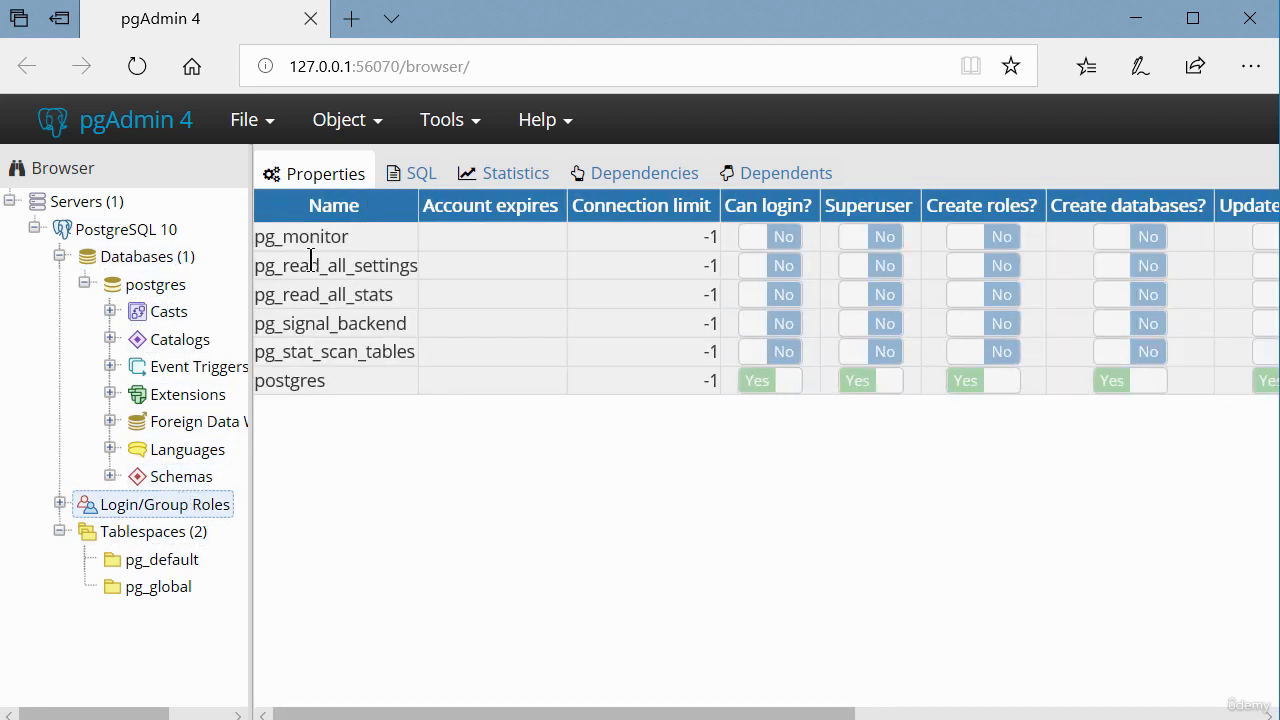